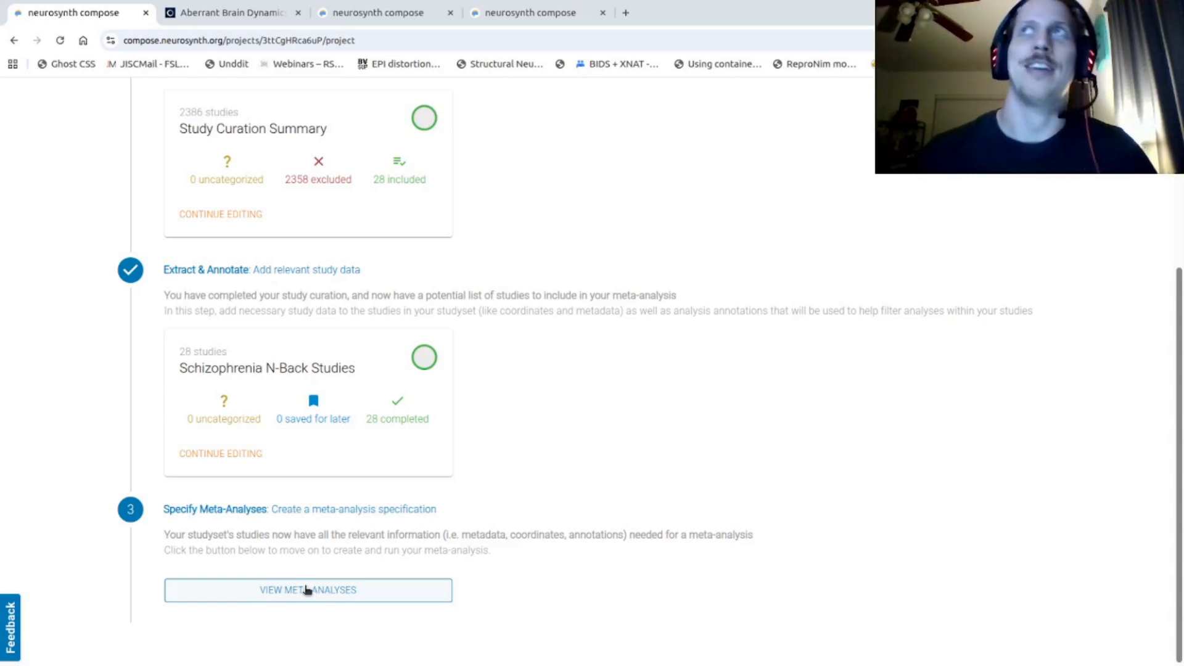
# Step: Start a new meta-analysis specification for the project, keeping MKDADensity as the algorithm
pyautogui.click(306, 590)
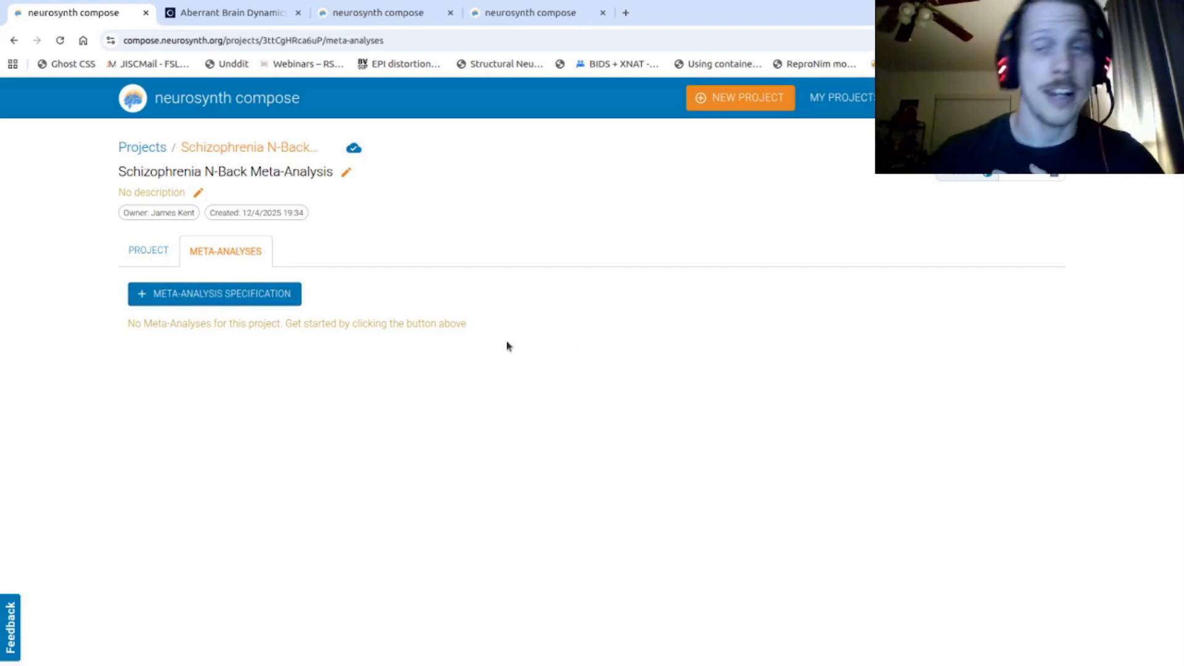
pyautogui.click(203, 296)
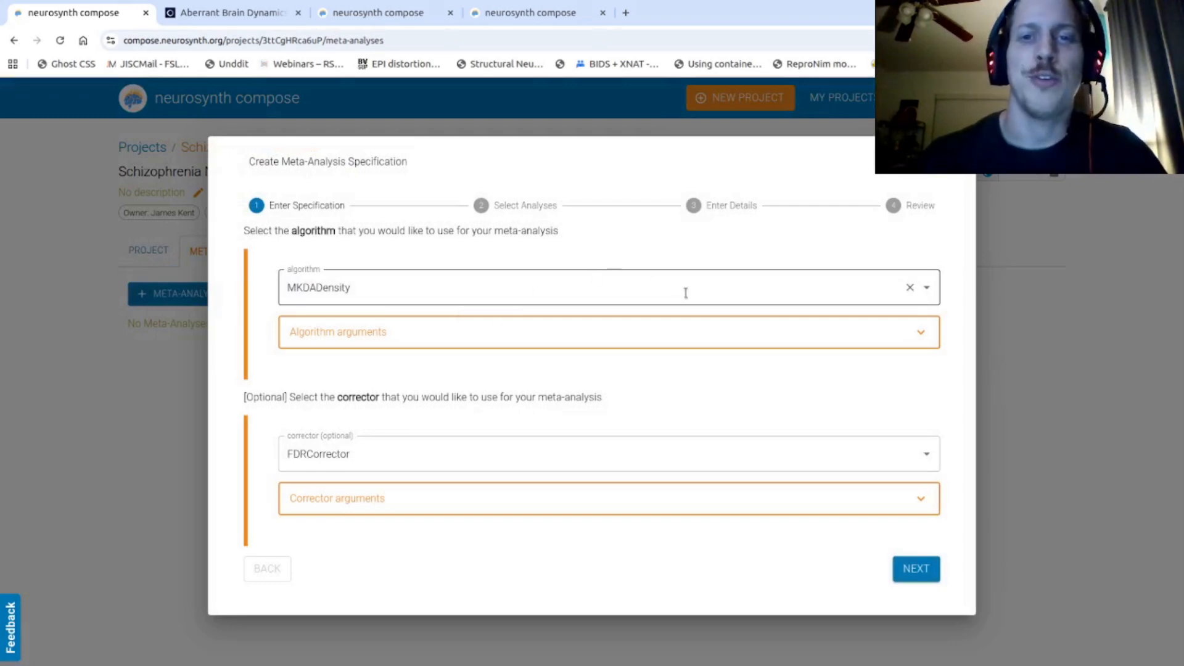
pyautogui.click(927, 287)
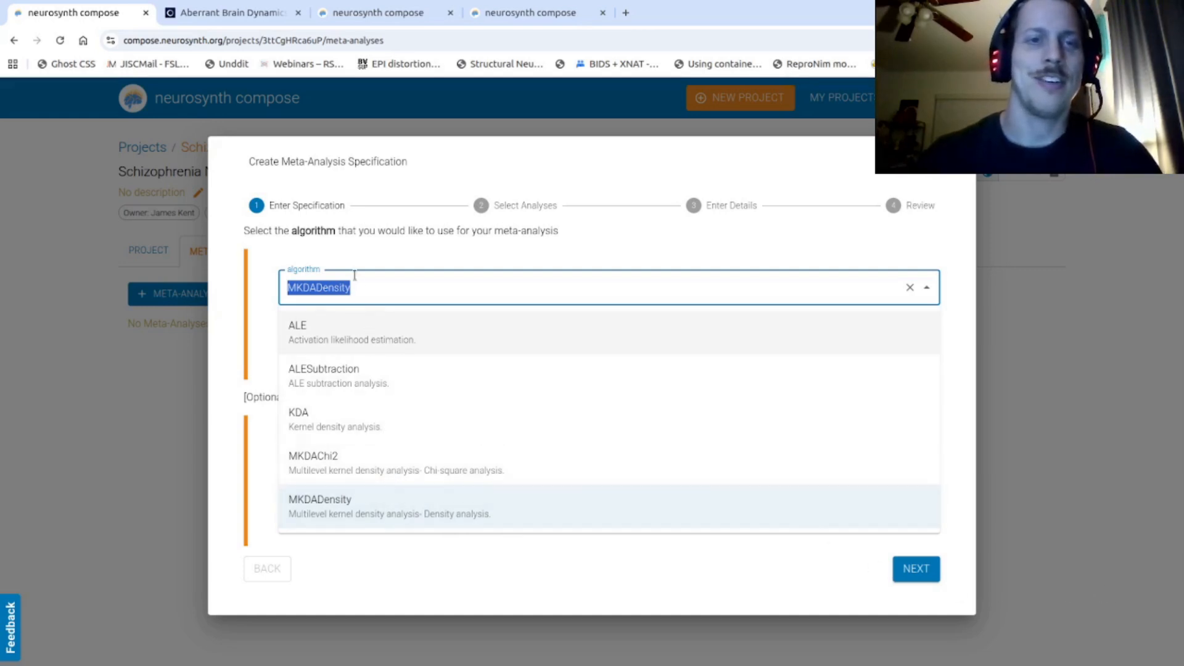
pyautogui.click(928, 288)
# Step: Examine the MKDADensity algorithm arguments, including the advanced keyword arguments
pyautogui.click(704, 331)
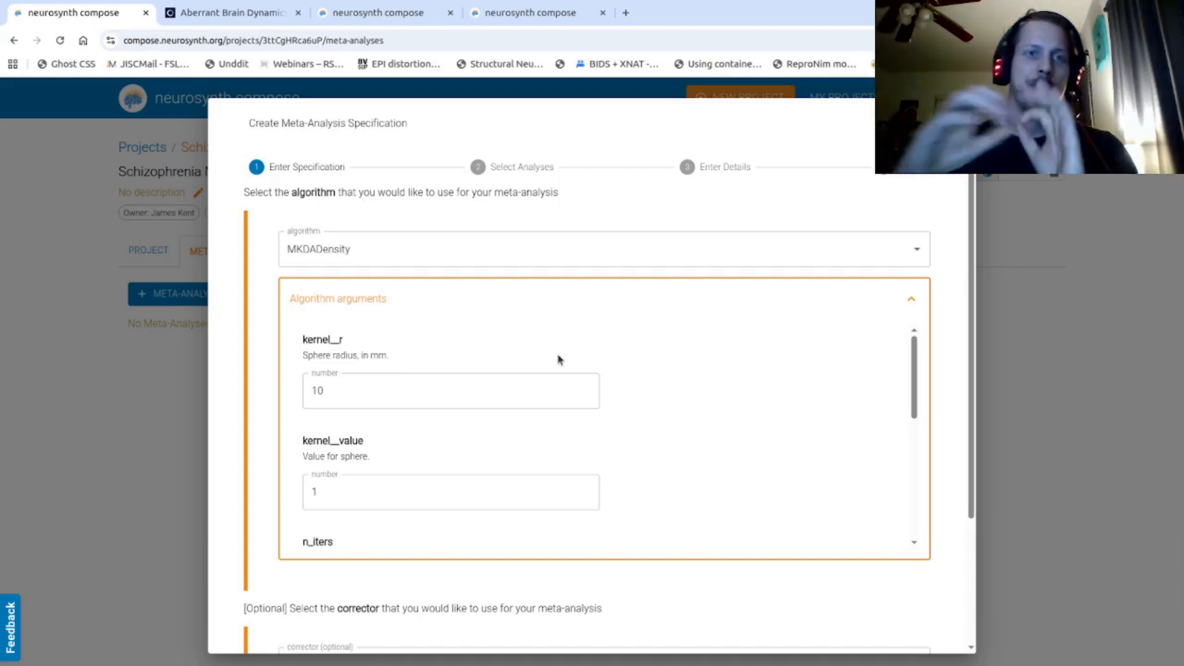
pyautogui.scroll(-6, 469, 383)
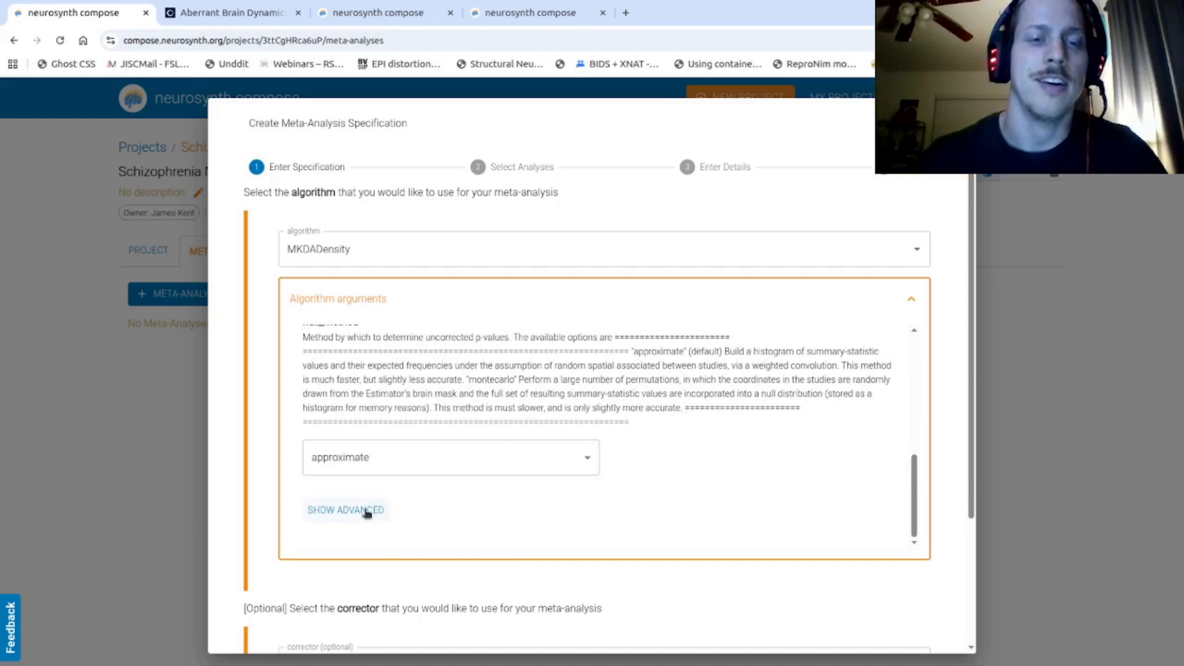
pyautogui.click(366, 510)
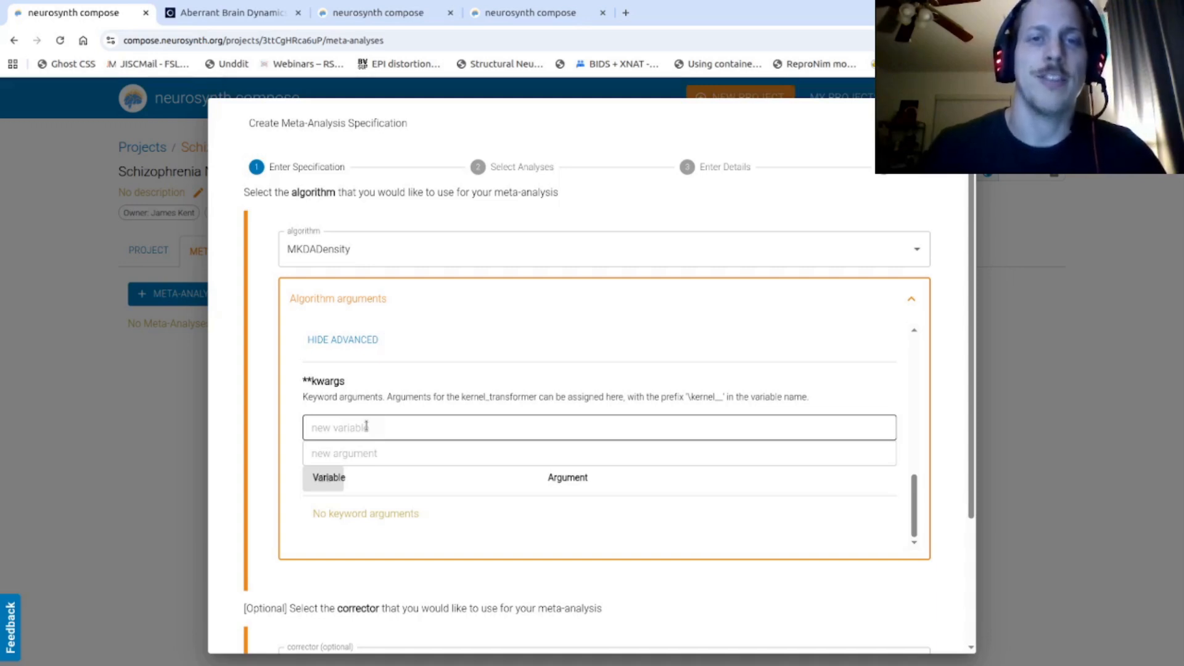
pyautogui.scroll(-3, 423, 446)
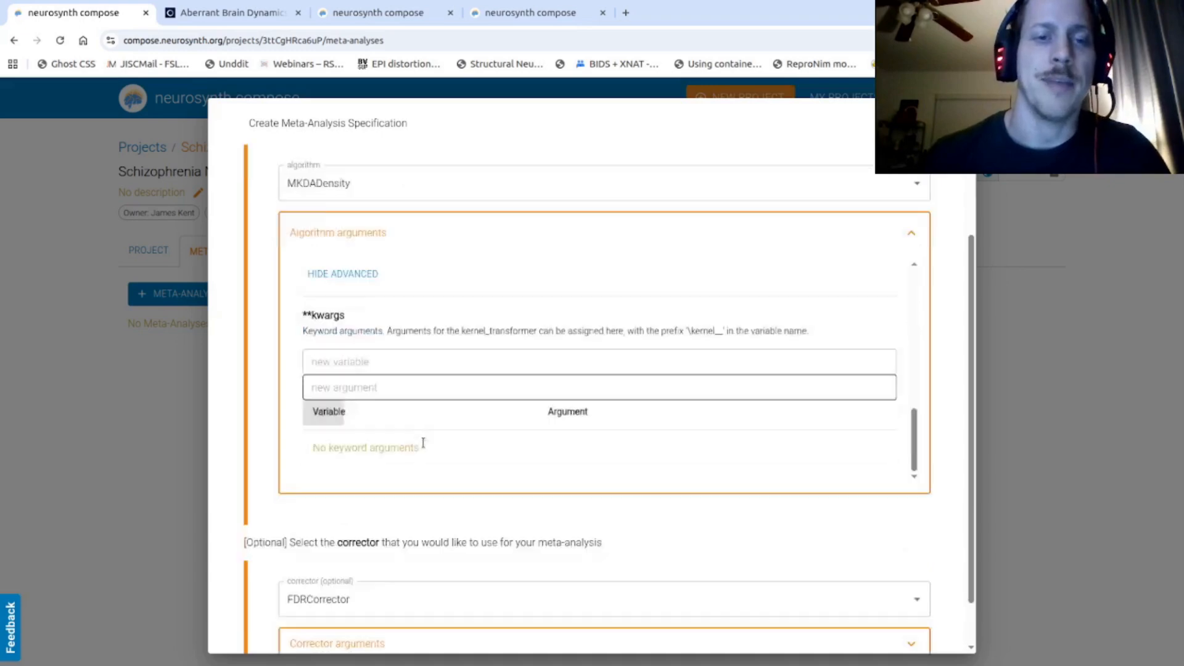
pyautogui.scroll(3, 425, 448)
pyautogui.scroll(2, 424, 446)
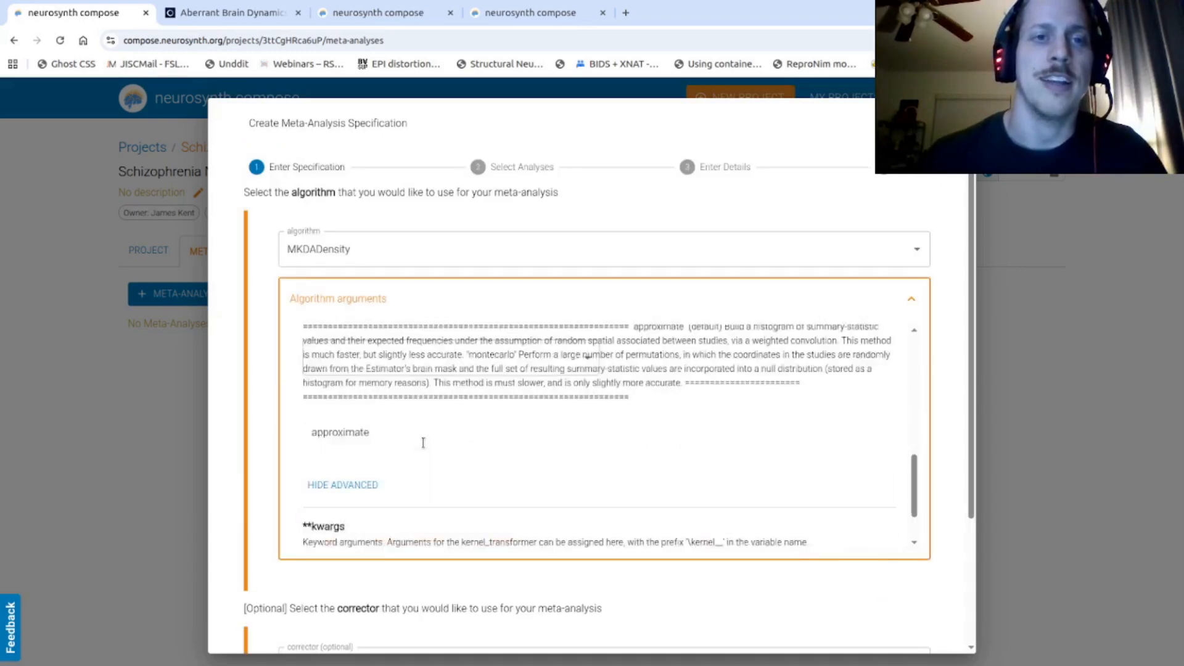
pyautogui.scroll(-2, 423, 445)
pyautogui.click(424, 449)
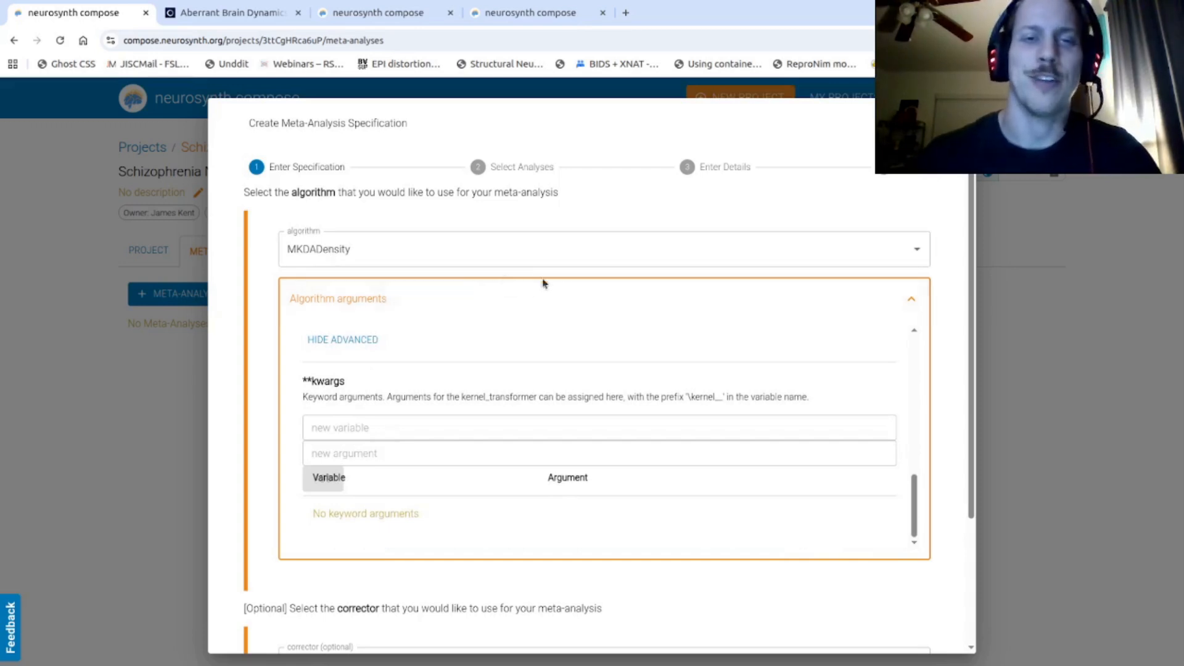
pyautogui.scroll(-3, 543, 450)
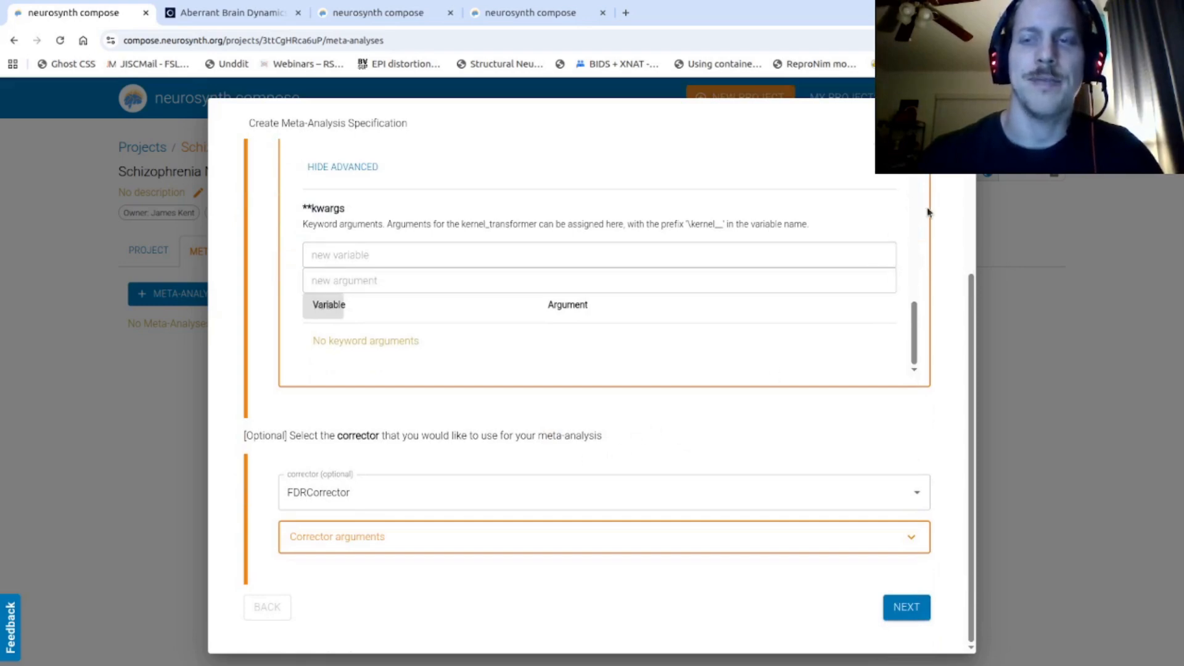
pyautogui.scroll(3, 928, 211)
pyautogui.click(915, 297)
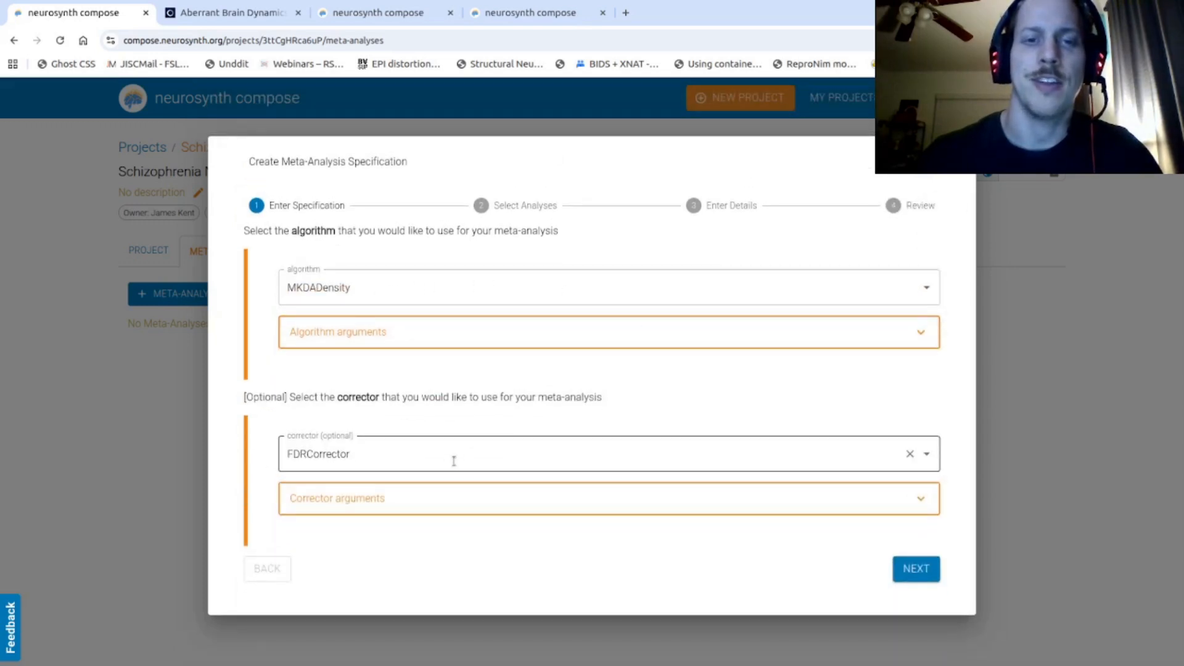
# Step: Clear the corrector and choose FDRCorrector for the meta-analysis again
pyautogui.click(910, 454)
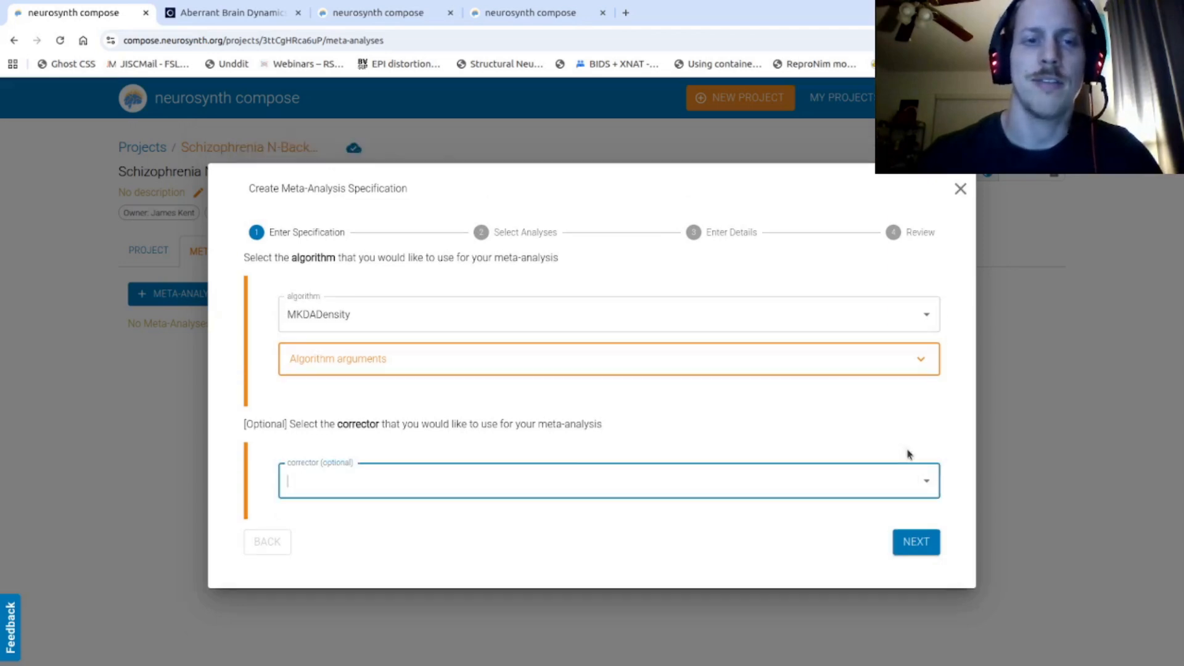
pyautogui.click(927, 481)
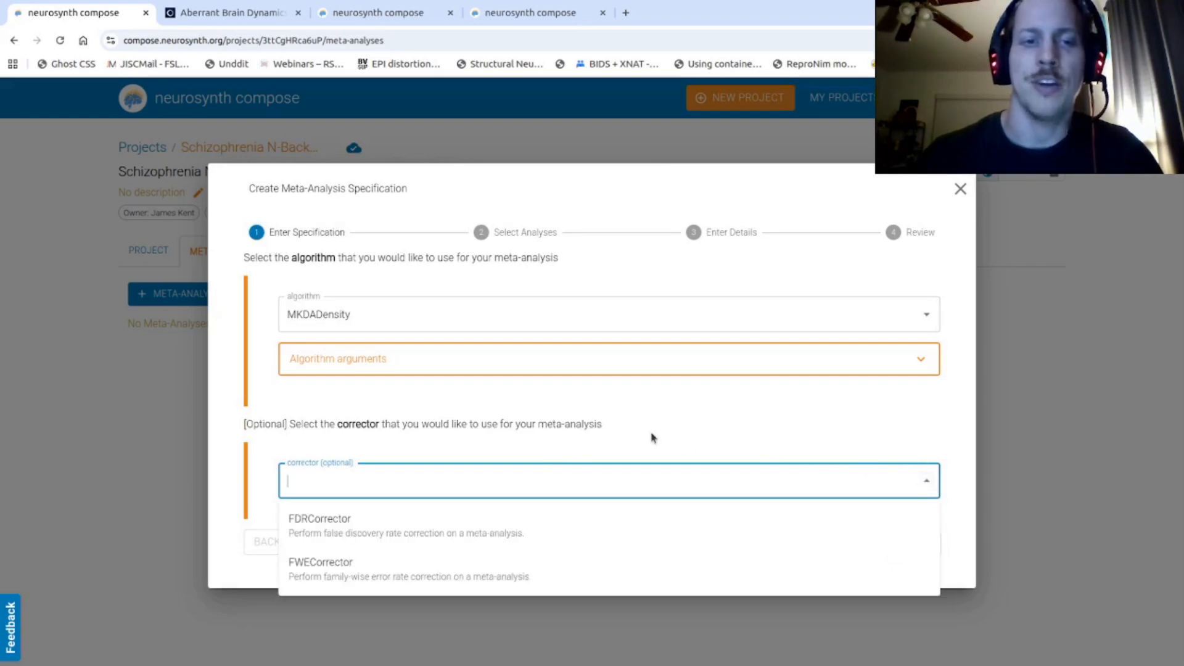
pyautogui.click(419, 543)
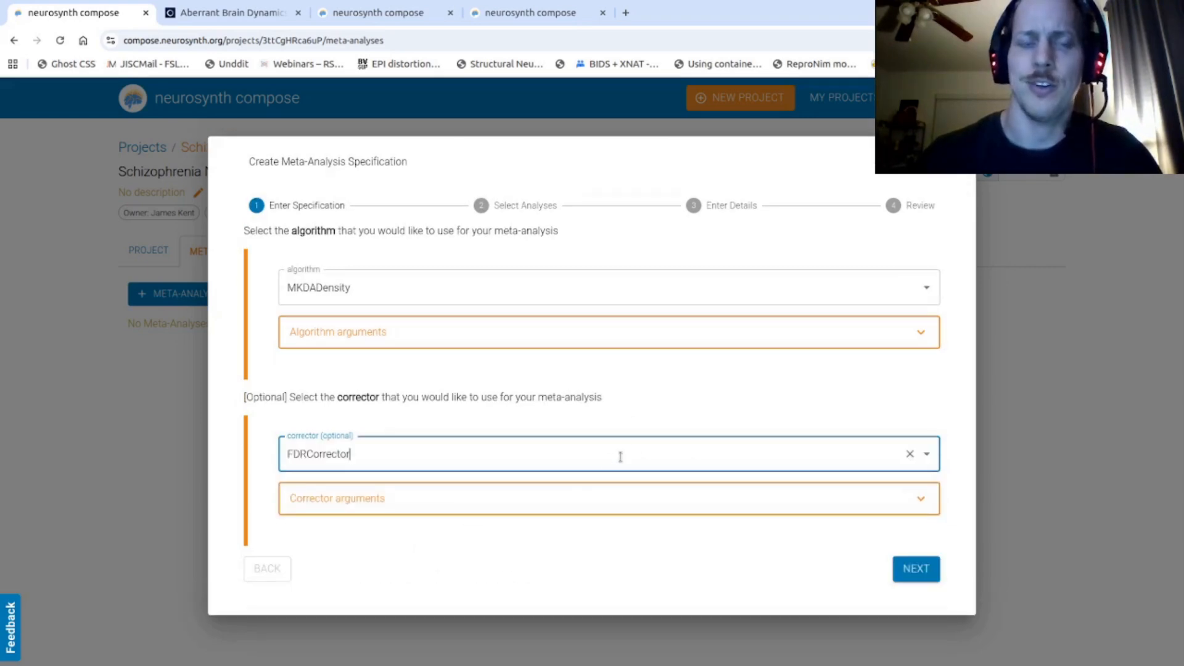
# Step: Examine the FDRCorrector arguments and the available corrector options
pyautogui.click(918, 499)
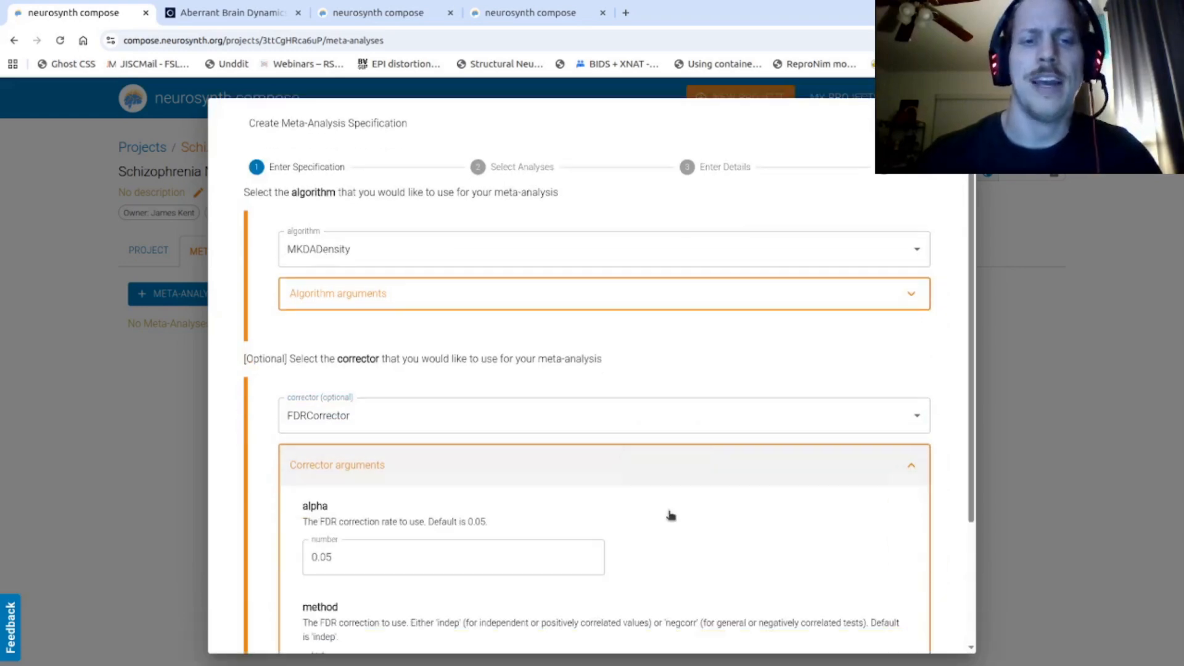
pyautogui.scroll(-3, 706, 563)
pyautogui.scroll(3, 624, 446)
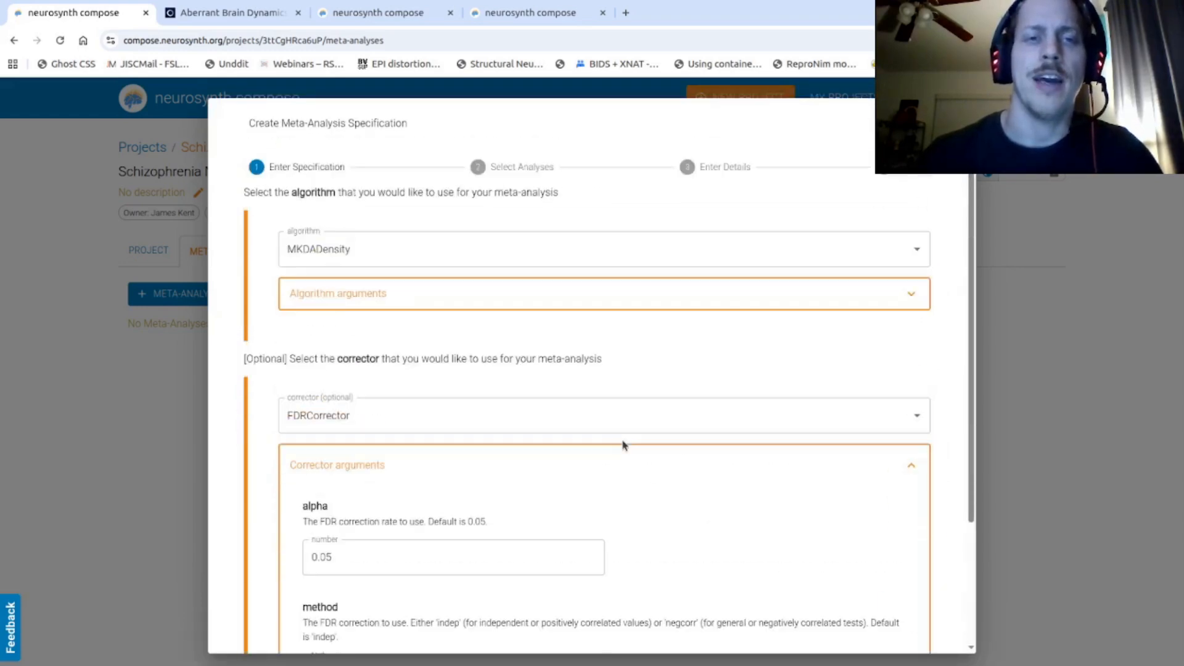
pyautogui.click(916, 421)
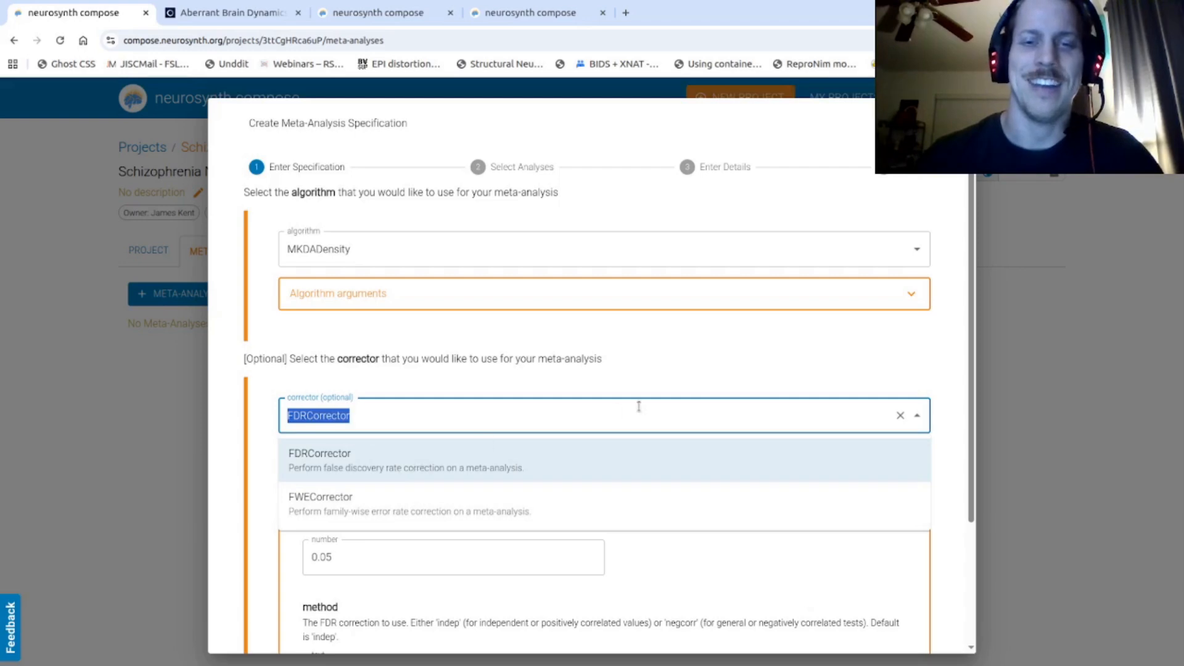
pyautogui.click(795, 377)
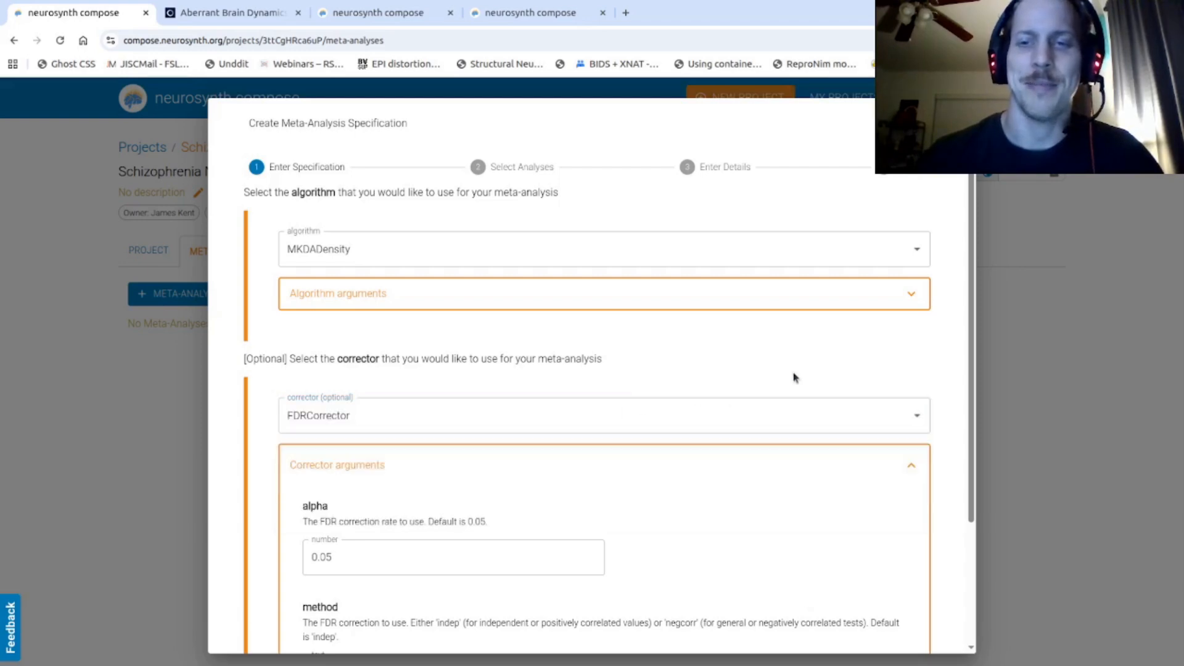
pyautogui.click(912, 467)
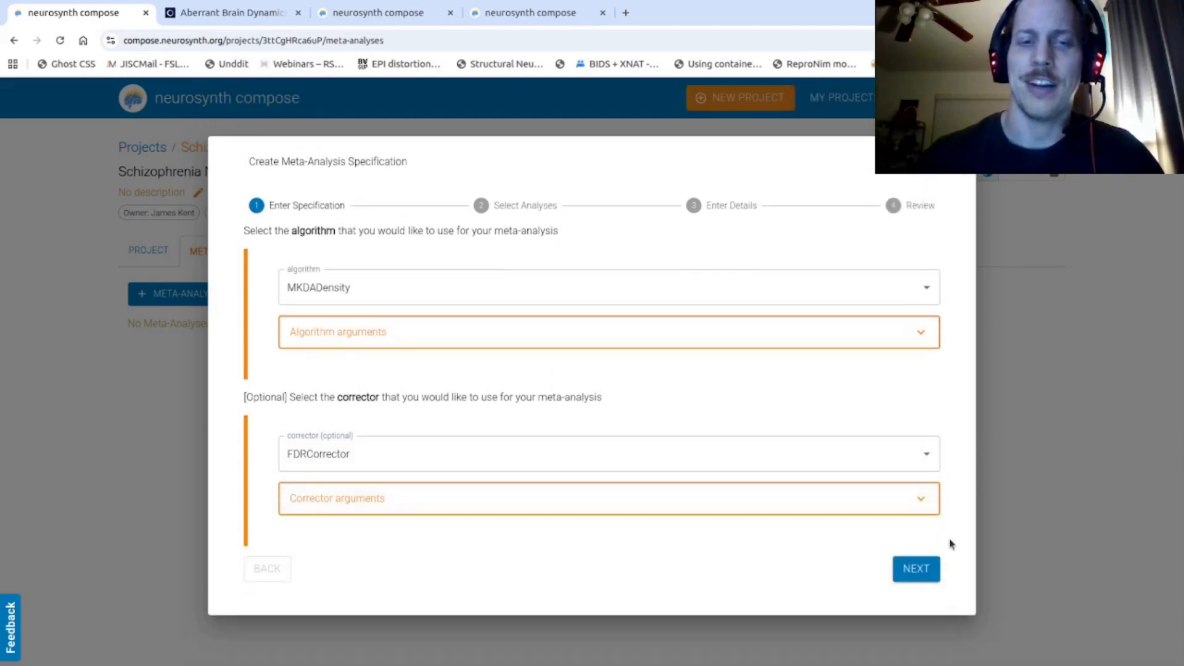
pyautogui.click(926, 455)
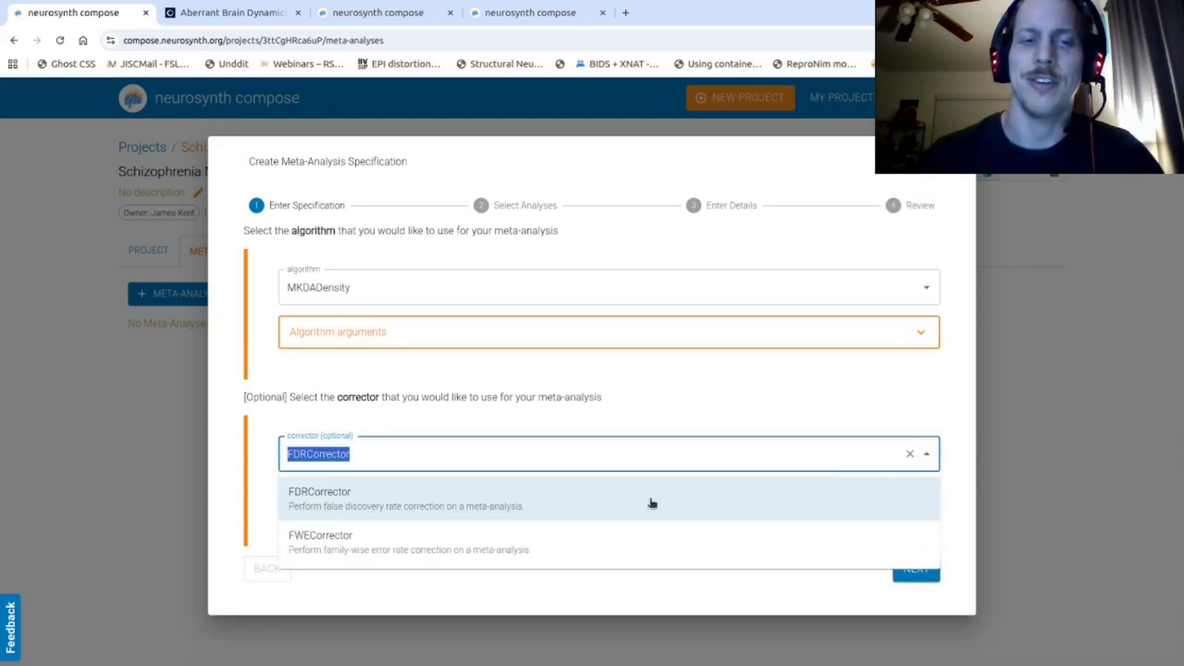
pyautogui.click(793, 411)
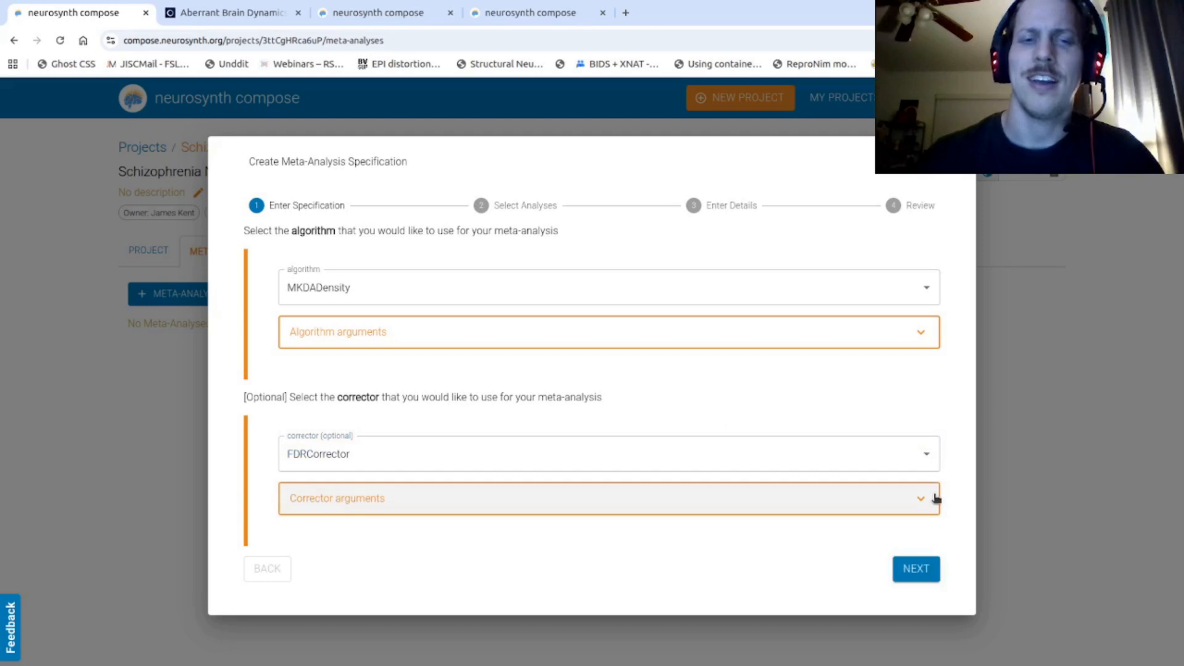
# Step: Proceed to the analysis selection and use the "included" annotation as the inclusion column
pyautogui.click(916, 571)
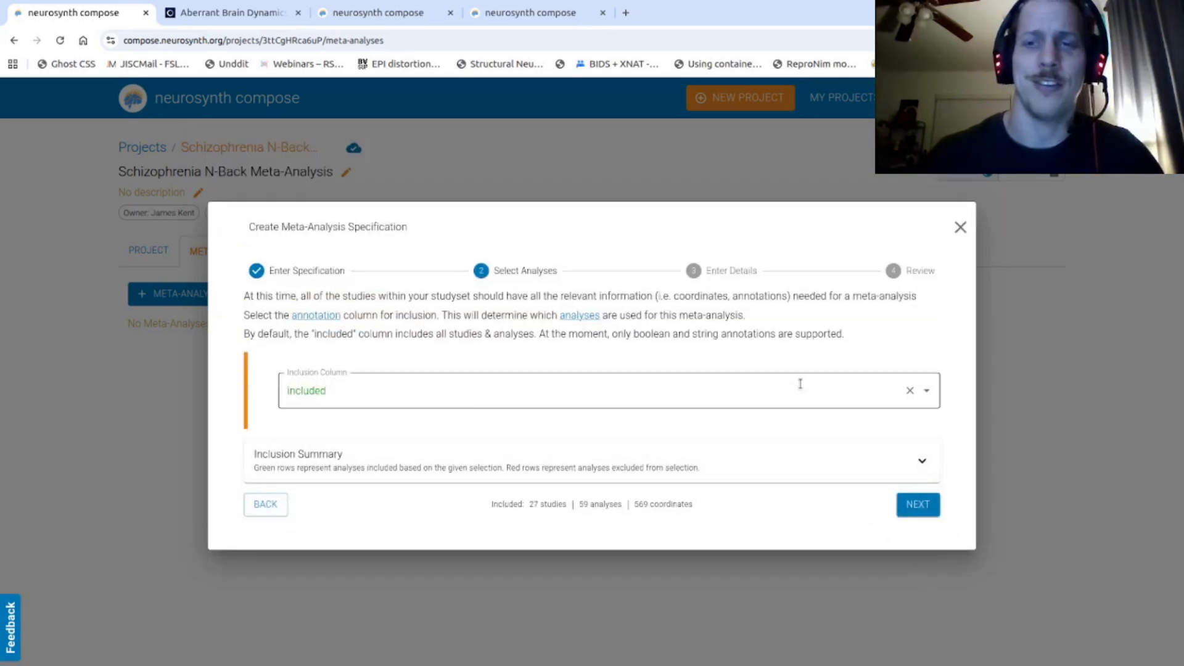
pyautogui.click(928, 392)
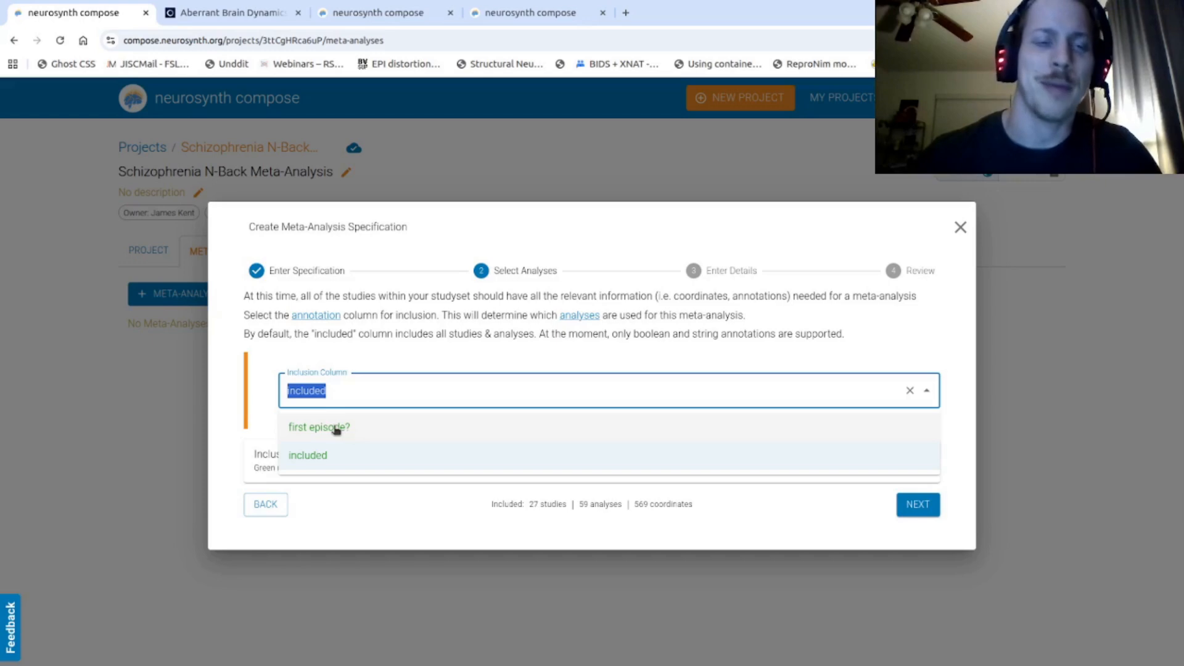
pyautogui.click(315, 456)
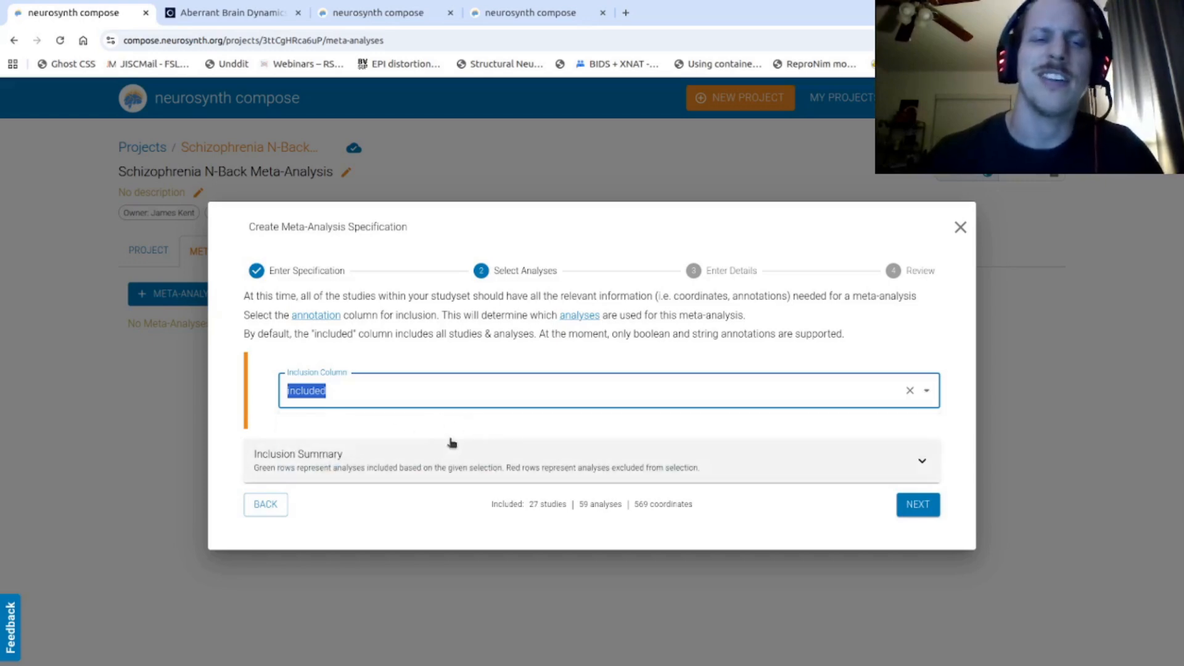
# Step: Review the inclusion summary to check which studies and analyses are included or excluded
pyautogui.click(630, 464)
pyautogui.scroll(-15, 511, 420)
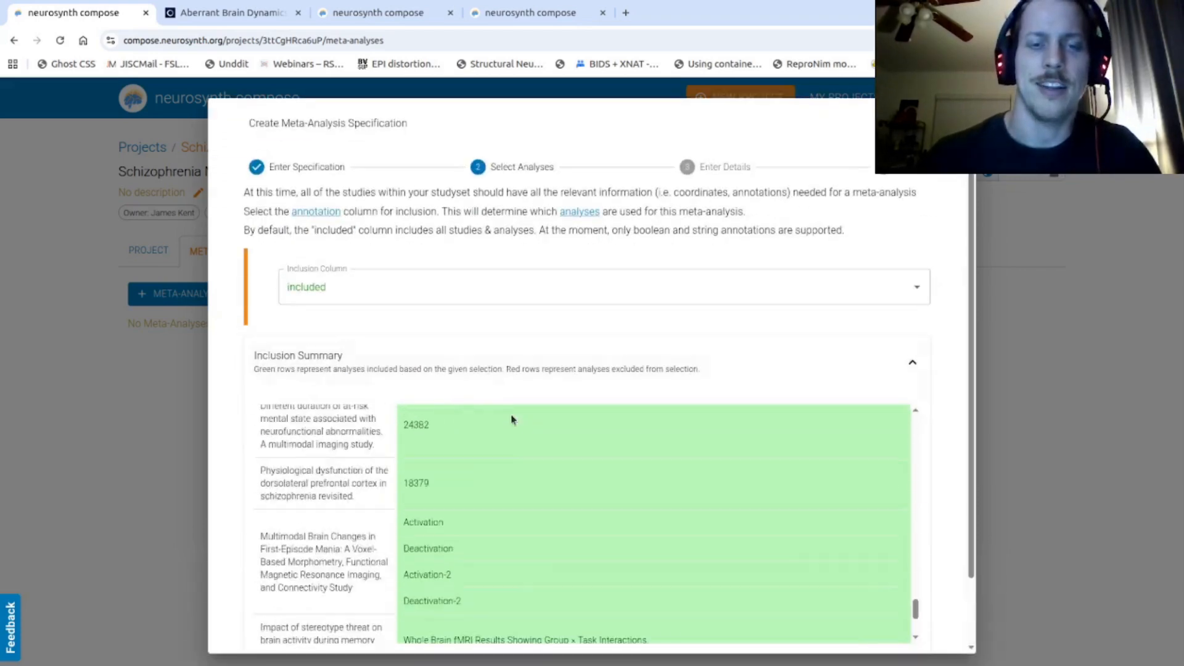
pyautogui.scroll(15, 511, 419)
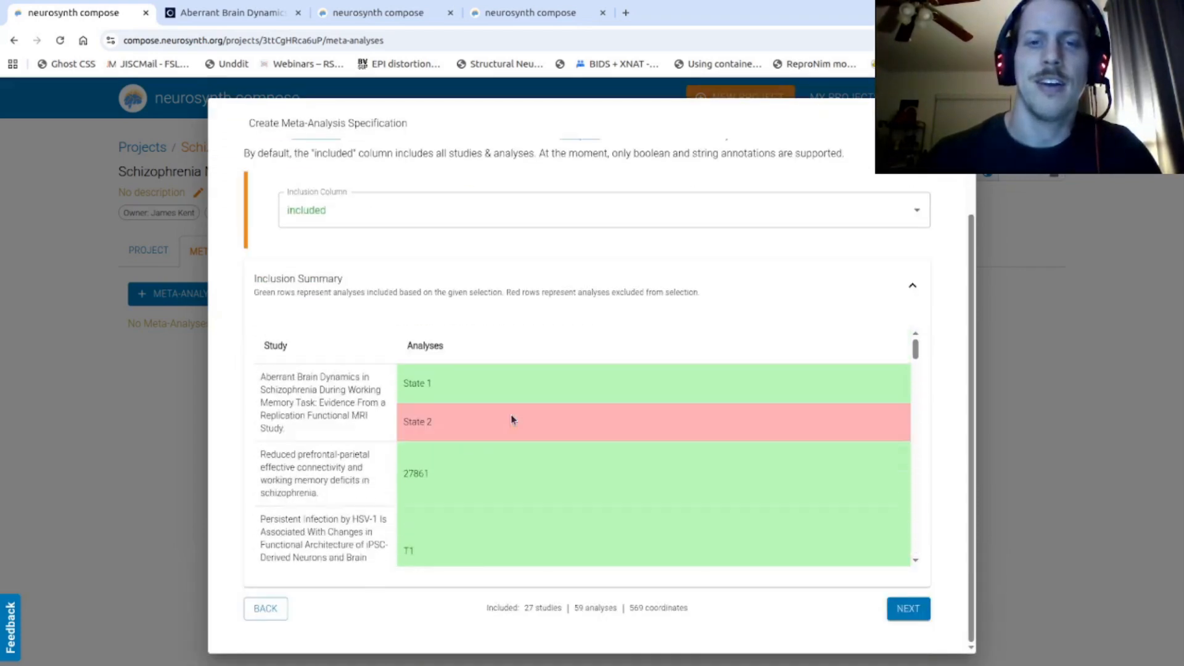
pyautogui.scroll(-8, 574, 422)
pyautogui.scroll(-5, 575, 423)
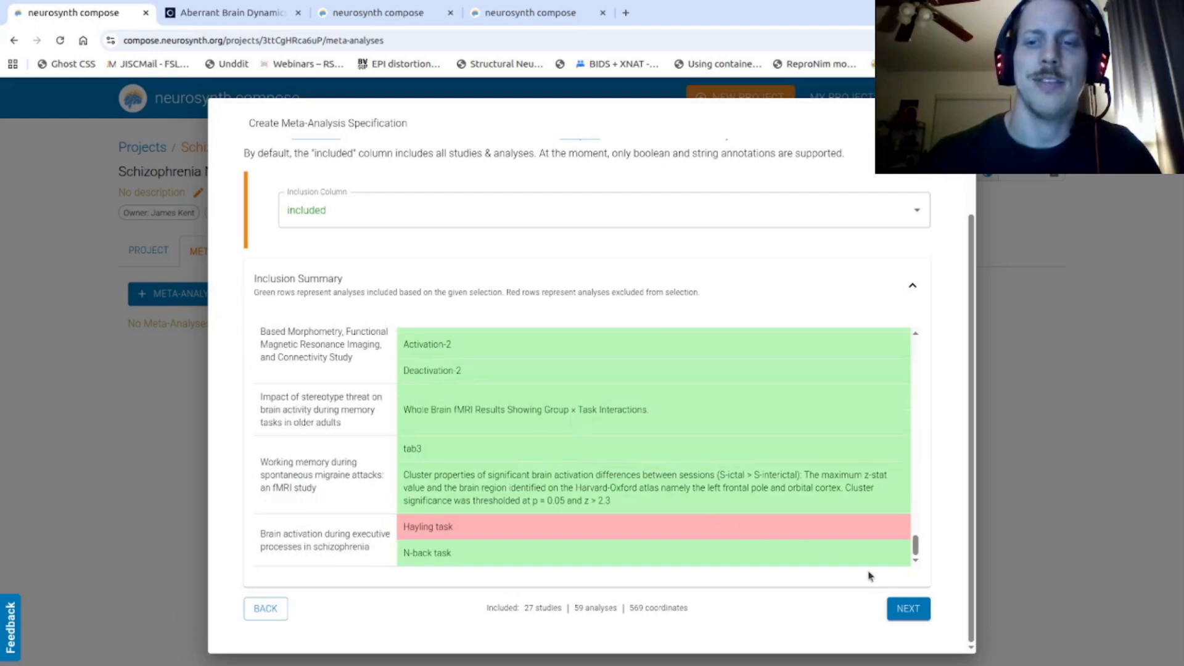
# Step: Name the specification "My first meta-analysis" in the details and continue to the review stage
pyautogui.click(904, 604)
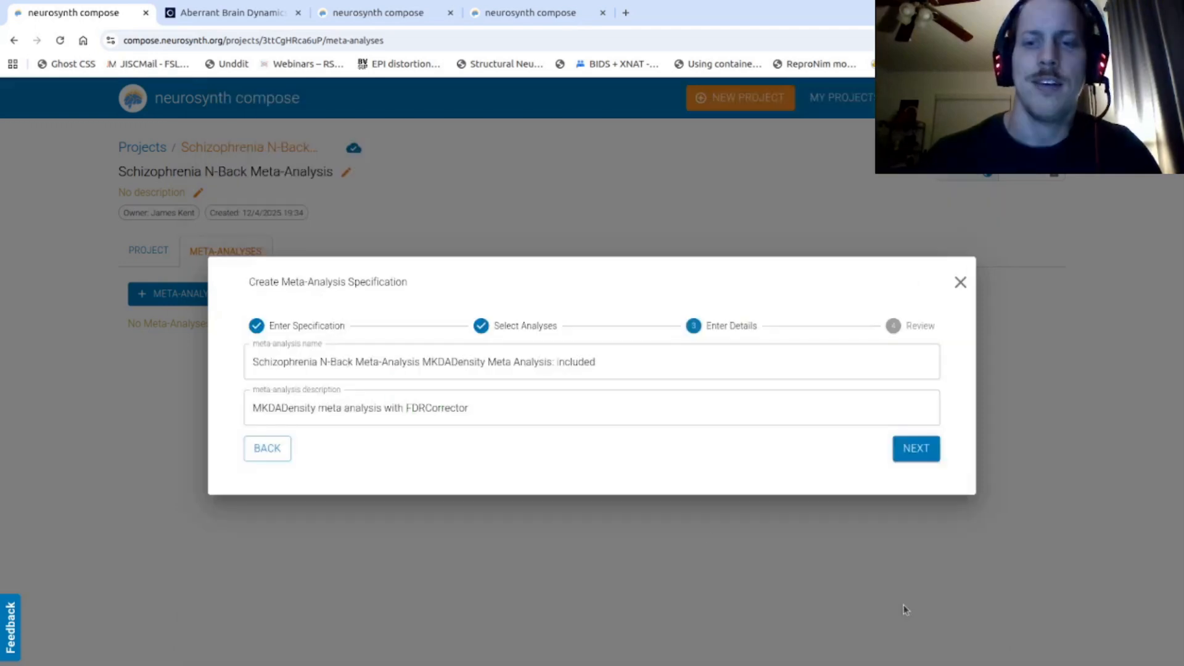
pyautogui.tripleClick(398, 361)
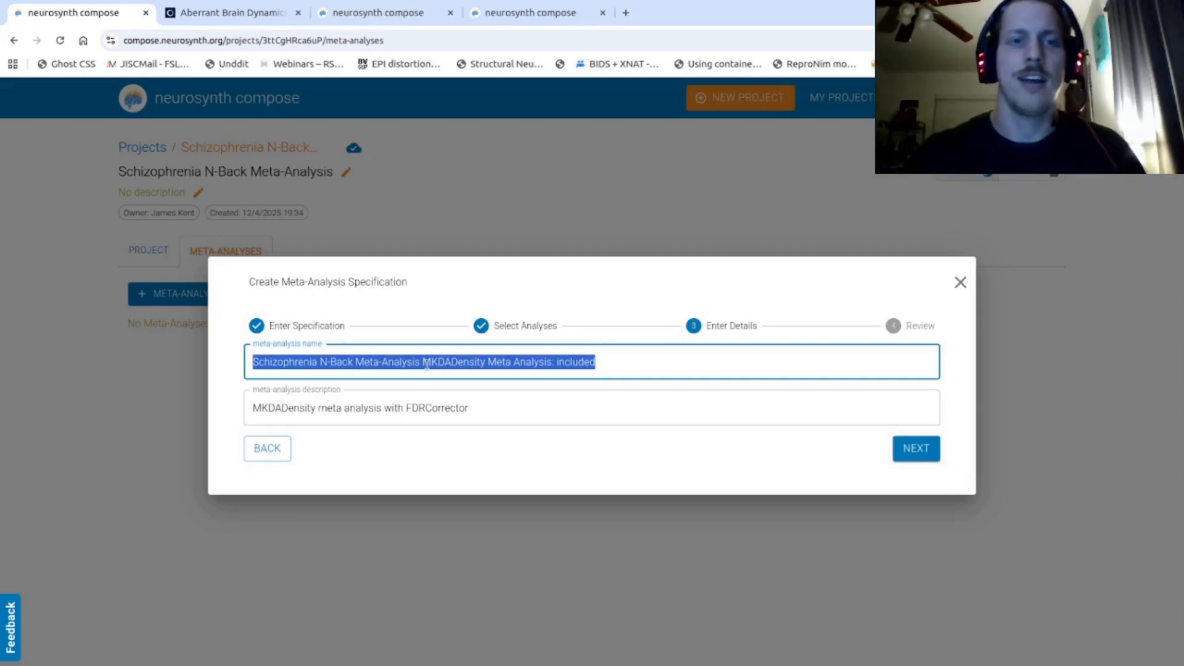
pyautogui.click(427, 363)
pyautogui.click(675, 367)
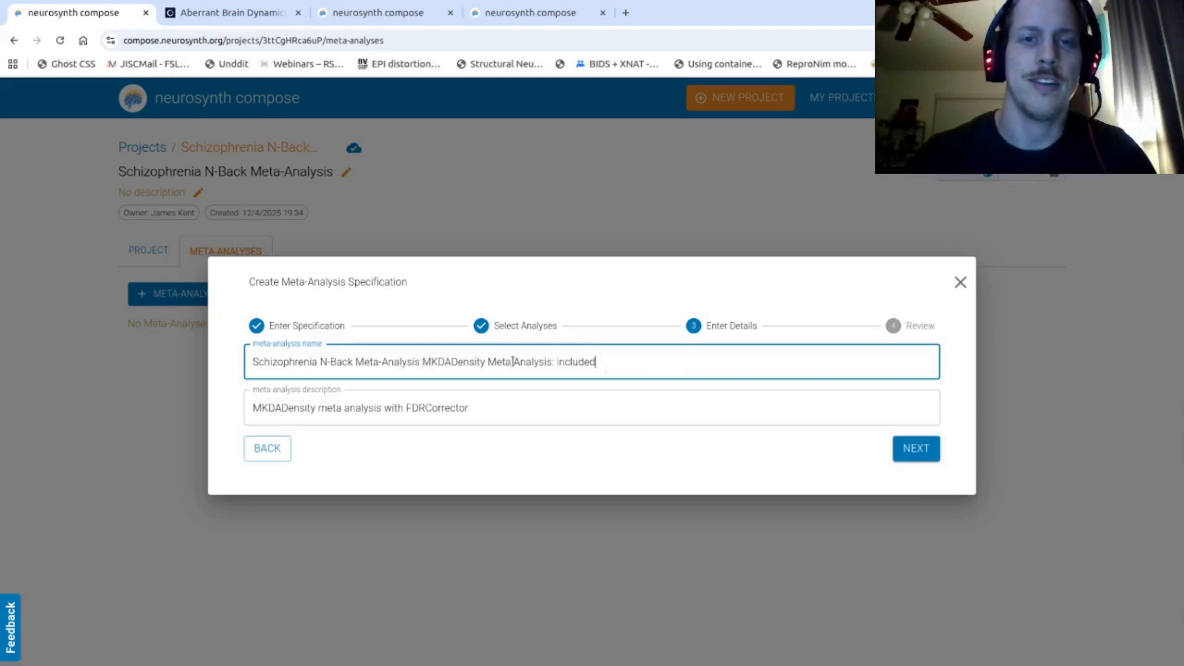
pyautogui.tripleClick(596, 365)
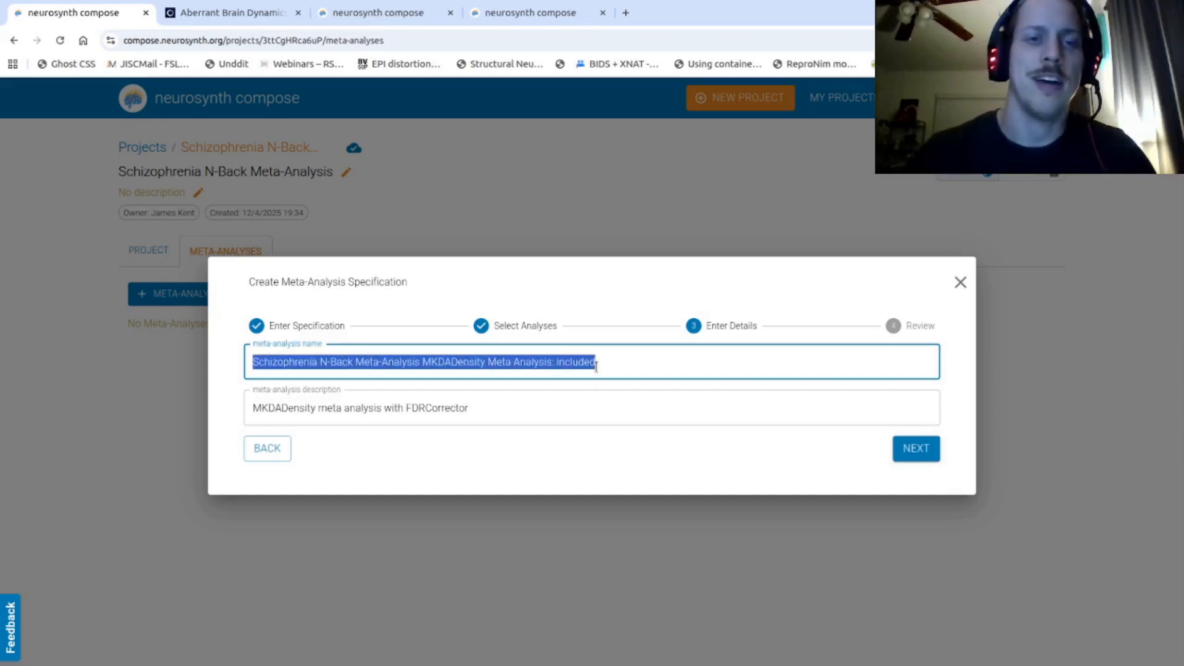
pyautogui.press('BackSpace')
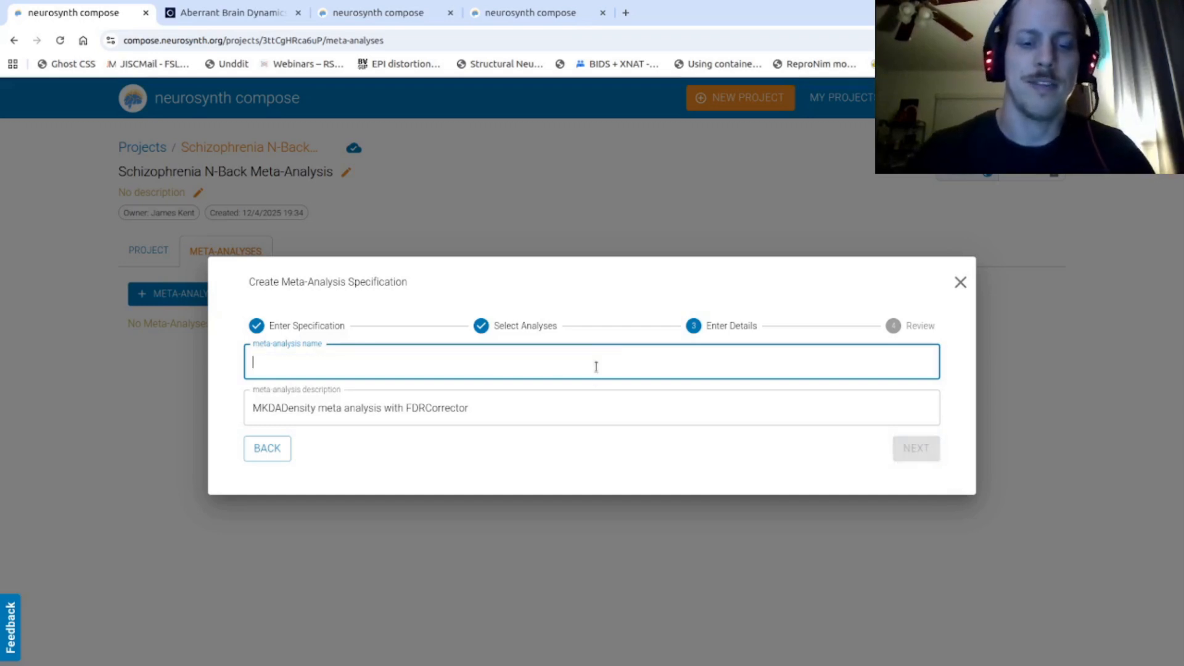
pyautogui.write('My f')
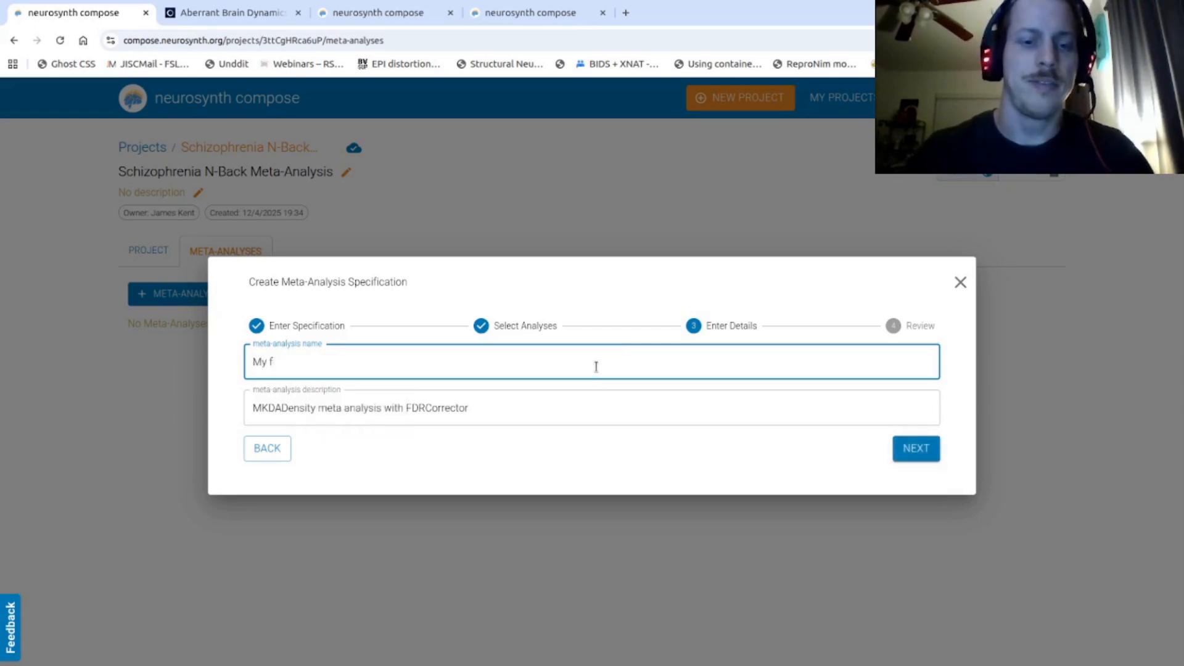
pyautogui.write('irst meta-analysis')
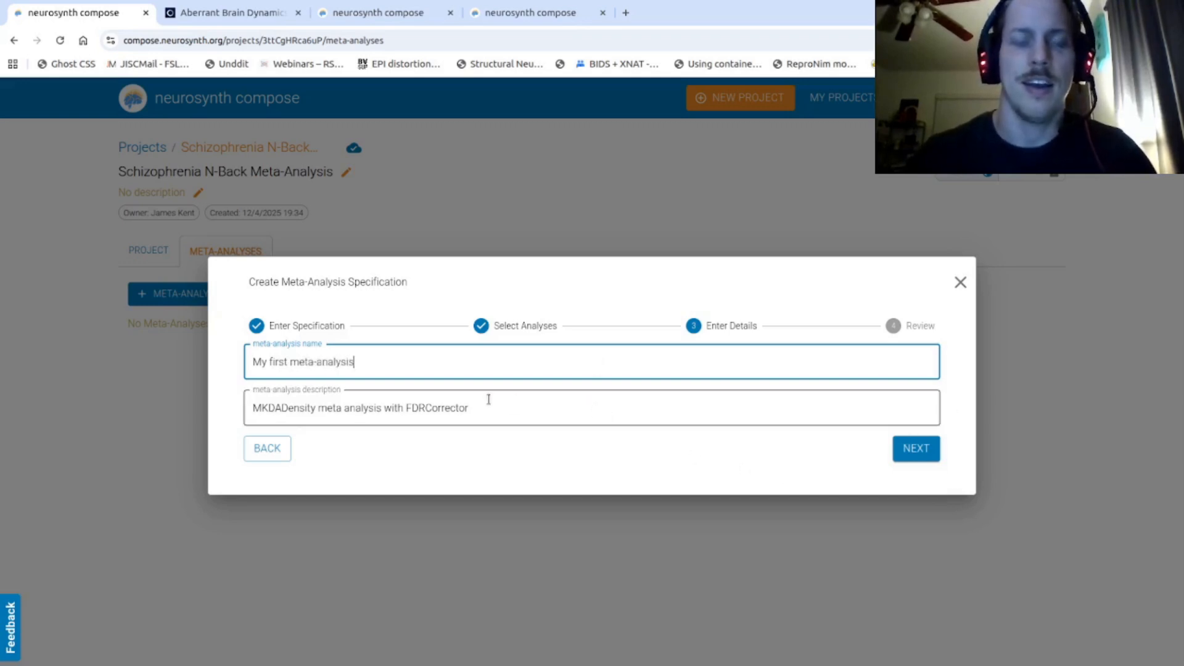
pyautogui.click(902, 452)
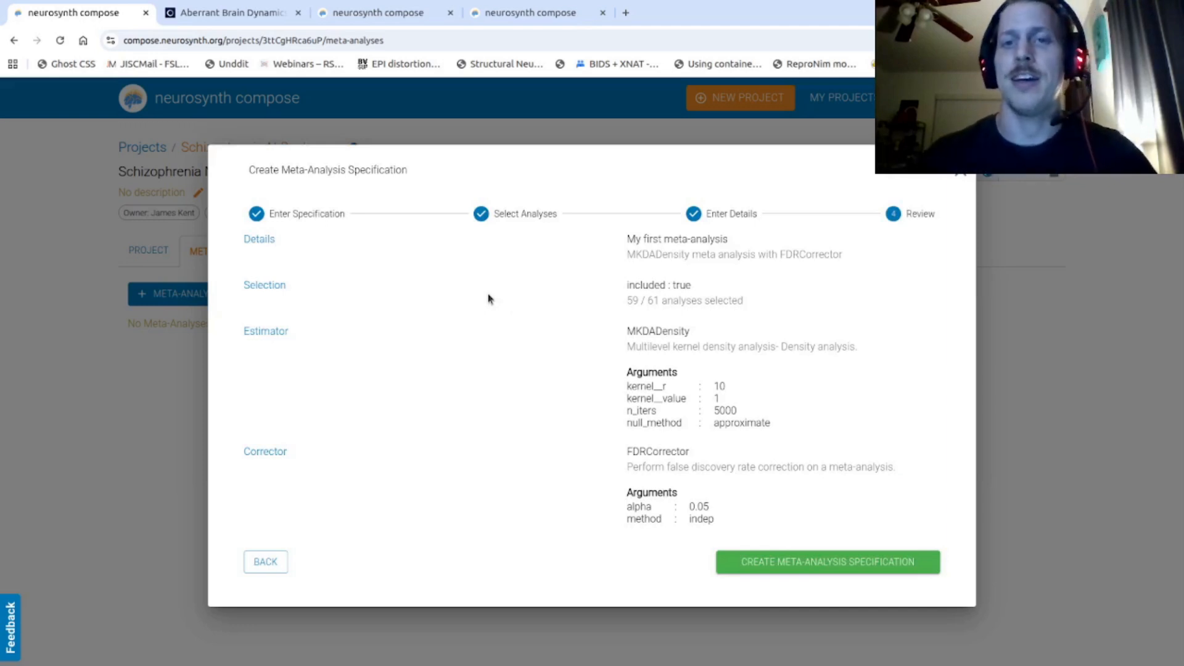
# Step: Check the number of selected analyses in the review and create the meta-analysis specification
pyautogui.moveTo(628, 306); pyautogui.dragTo(725, 312)
pyautogui.click(720, 313)
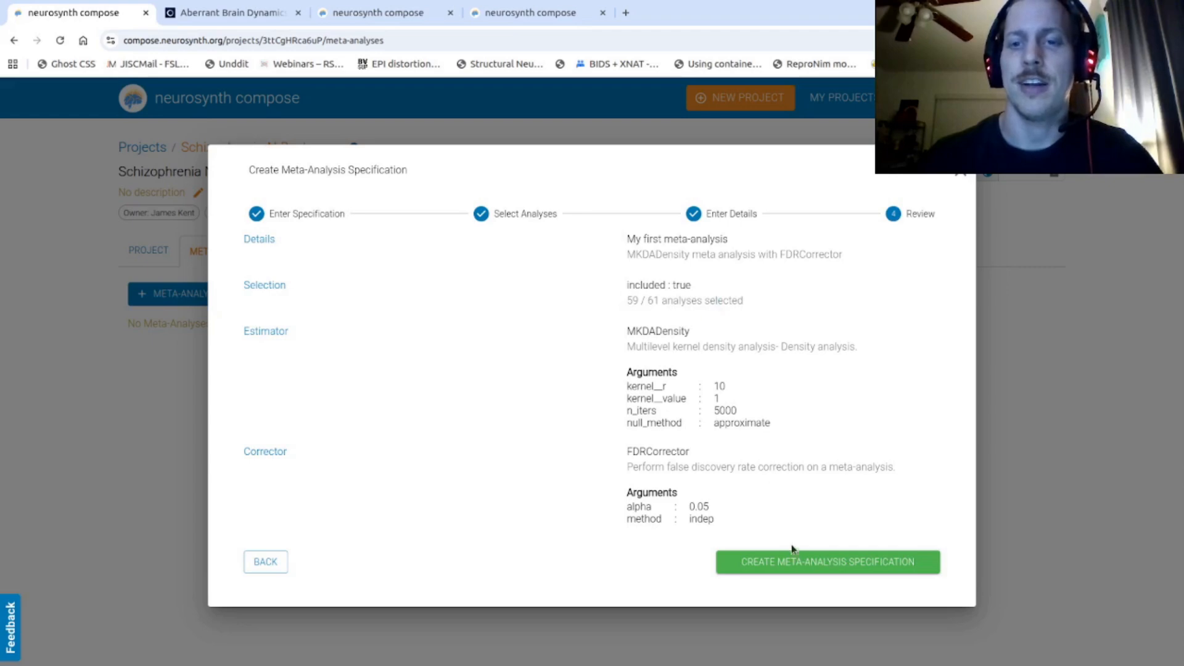
pyautogui.click(795, 562)
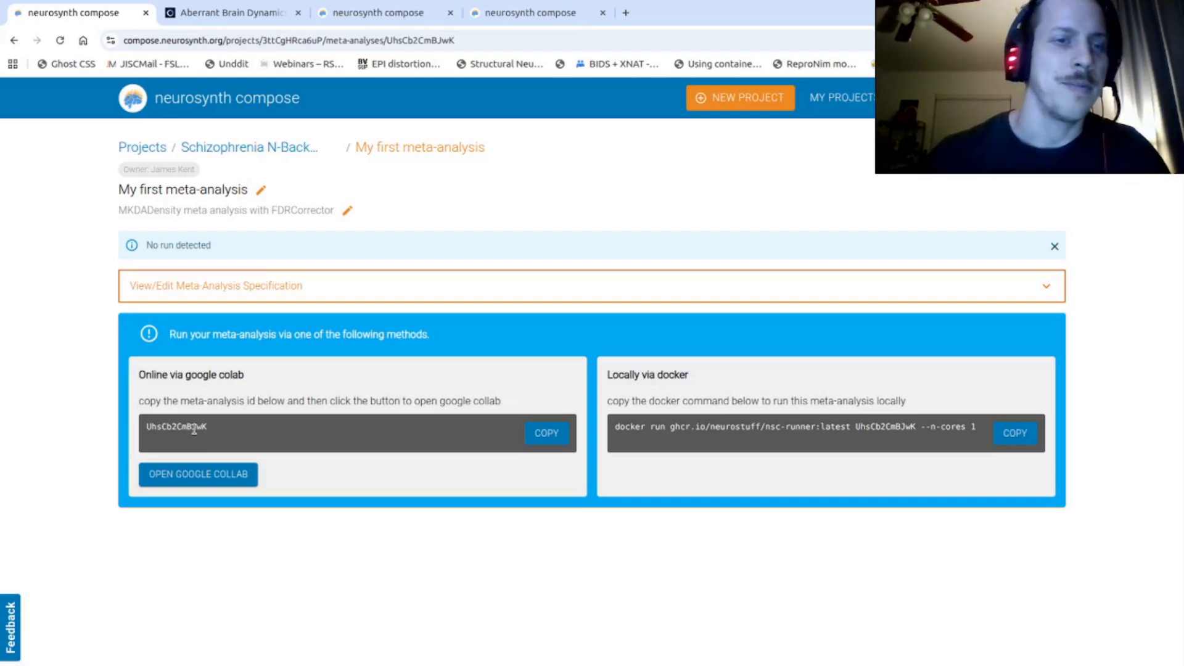
# Step: Copy the meta-analysis ID, open the Google Colab notebook for running it, and return to the meta-analysis page
pyautogui.click(545, 433)
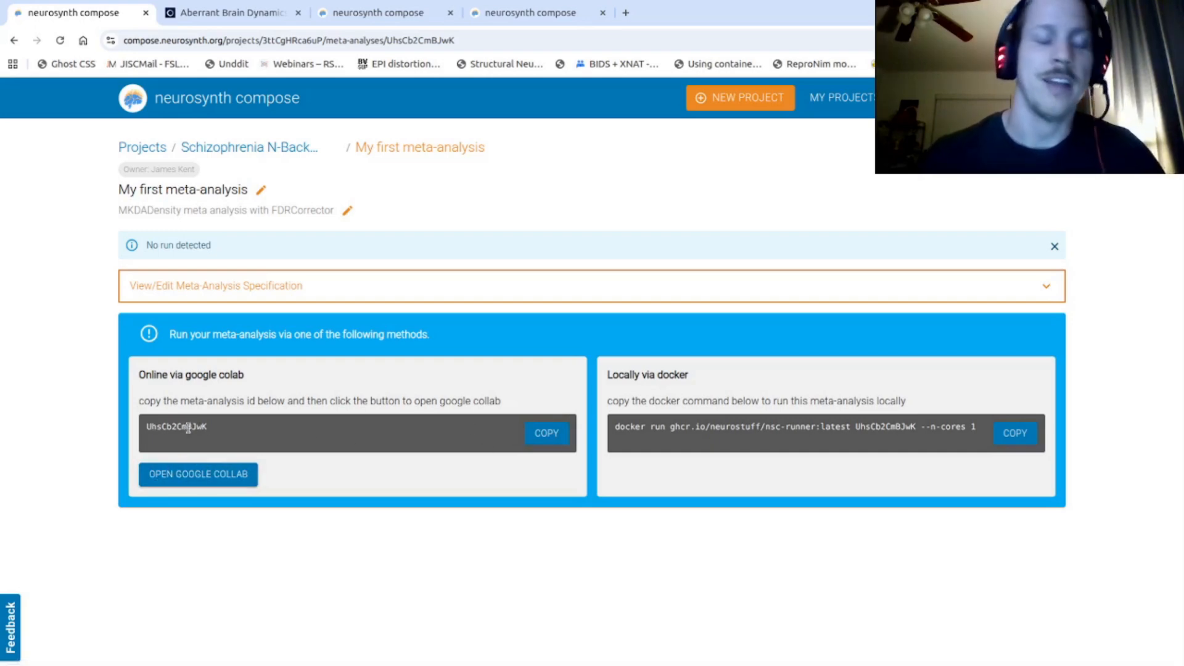
pyautogui.click(180, 480)
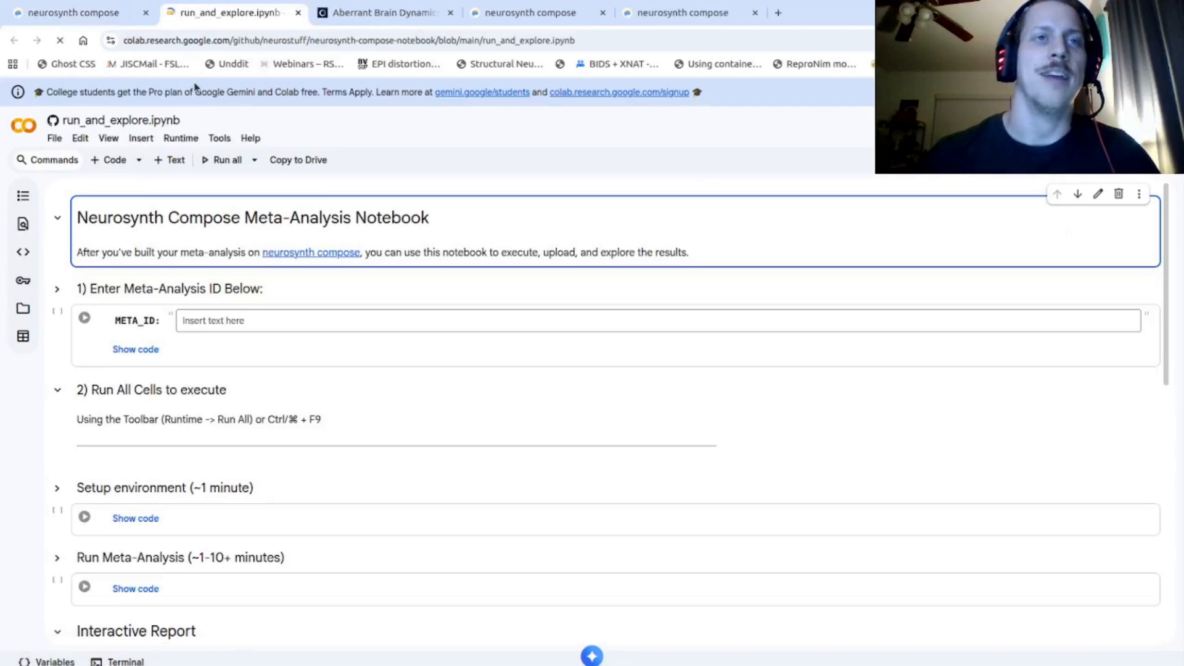
pyautogui.click(81, 11)
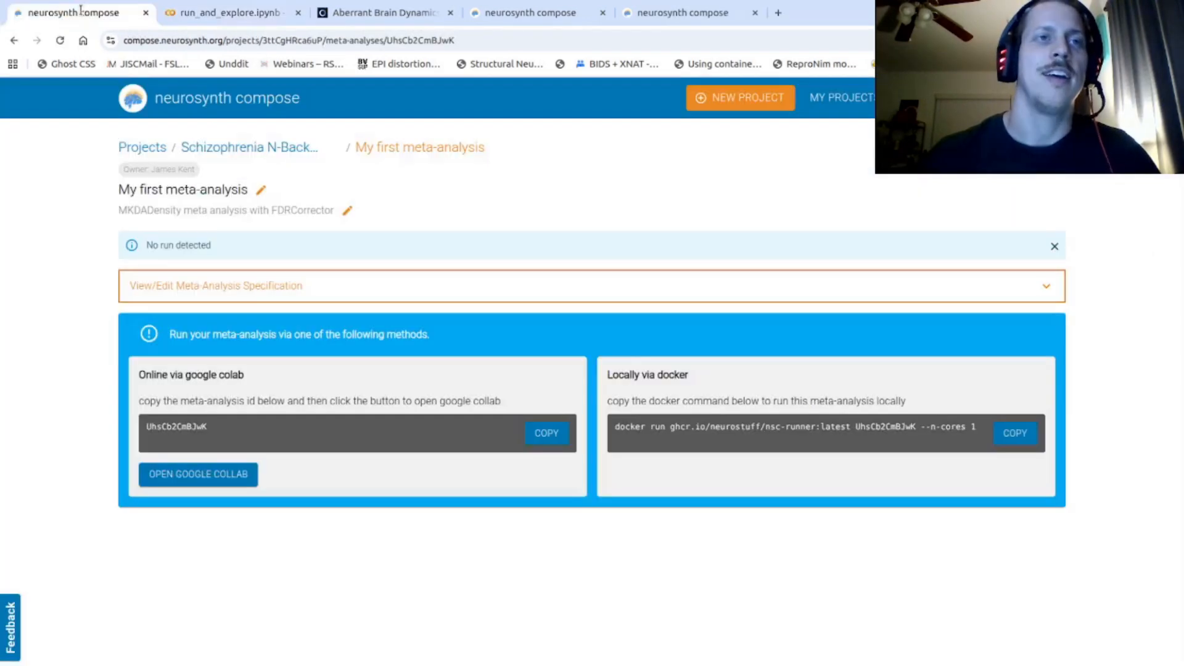